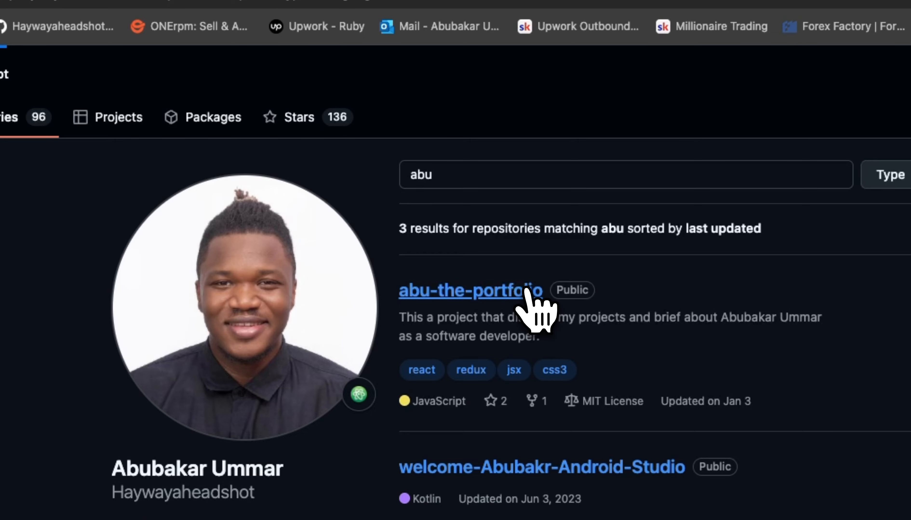
# Open the abu-the-portfolio repository on GitHub, and in Vercel start importing a project with GitHub as the Git provider.
pyautogui.click(458, 291)
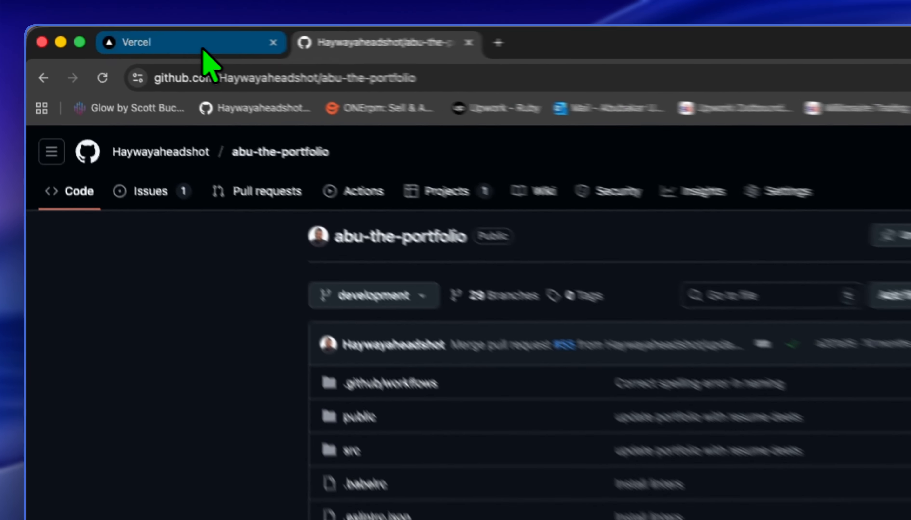
pyautogui.click(123, 36)
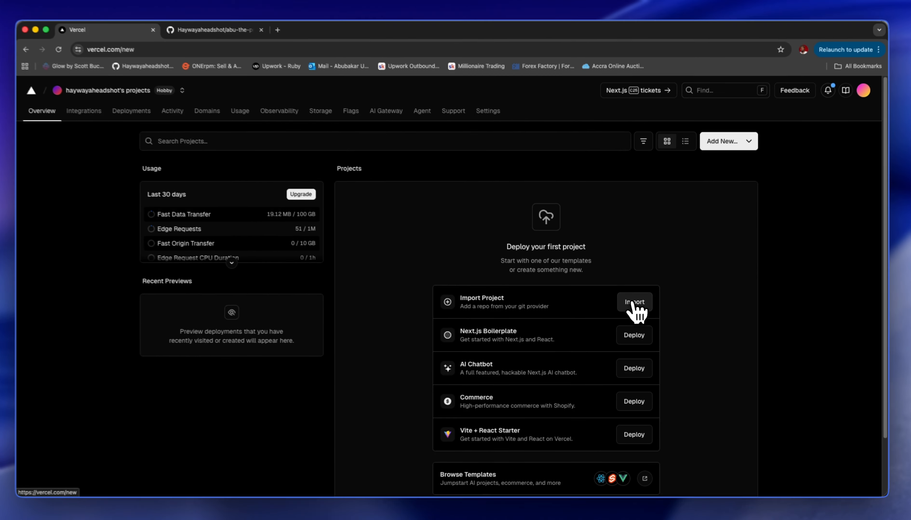
pyautogui.click(632, 305)
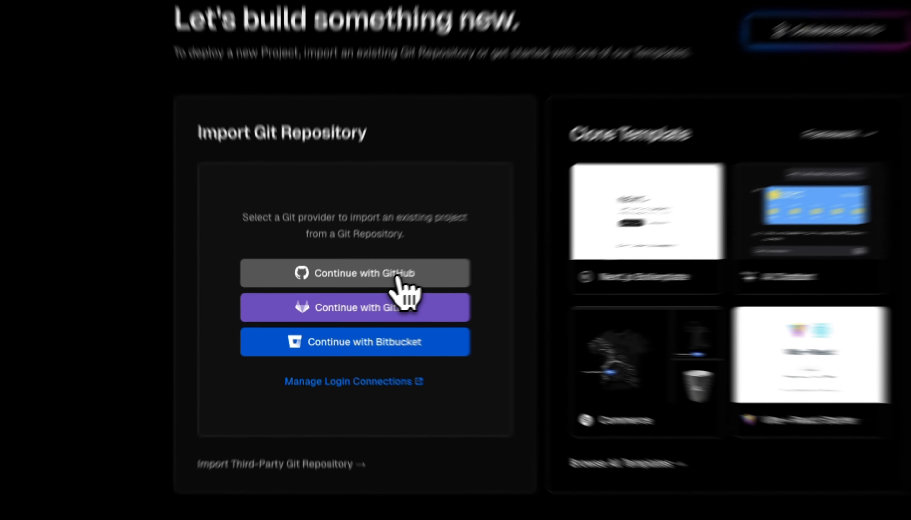
pyautogui.click(363, 294)
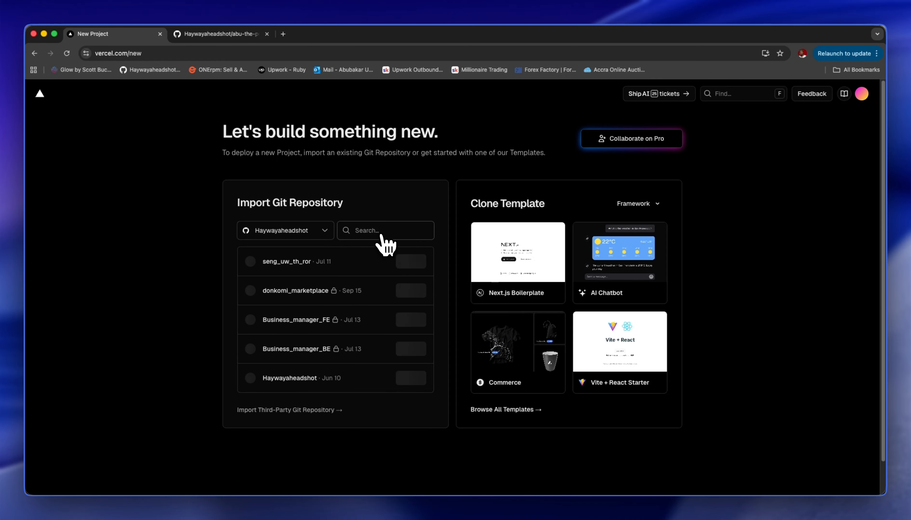
# Search the Git repositories in Vercel for "abu-" and import abu-the-portfolio.
pyautogui.click(224, 36)
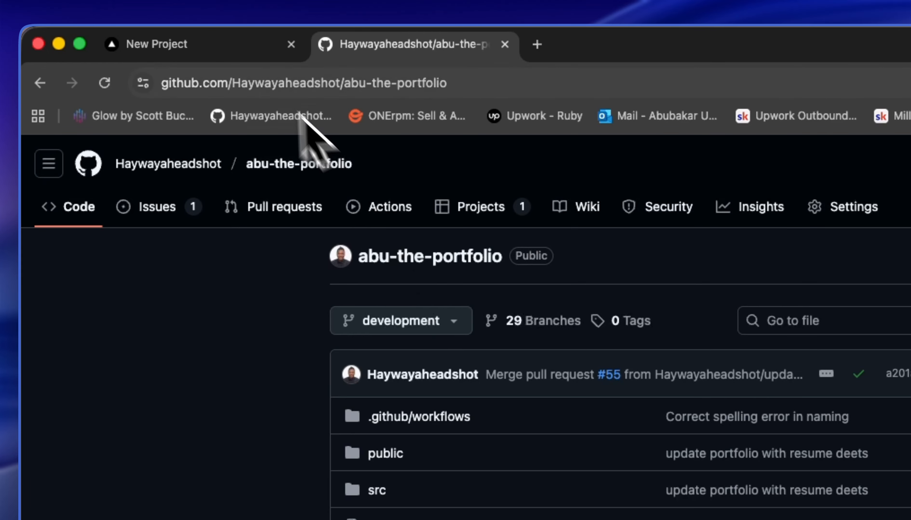
pyautogui.click(246, 52)
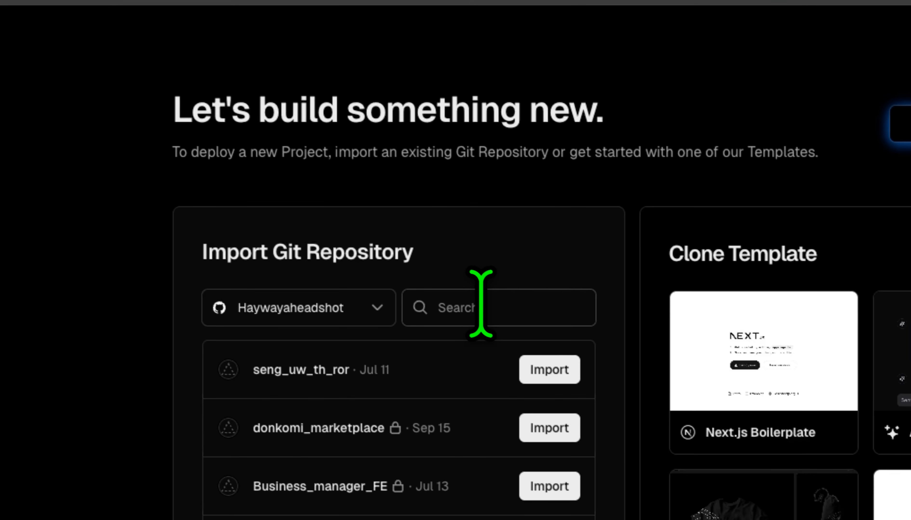
pyautogui.click(478, 304)
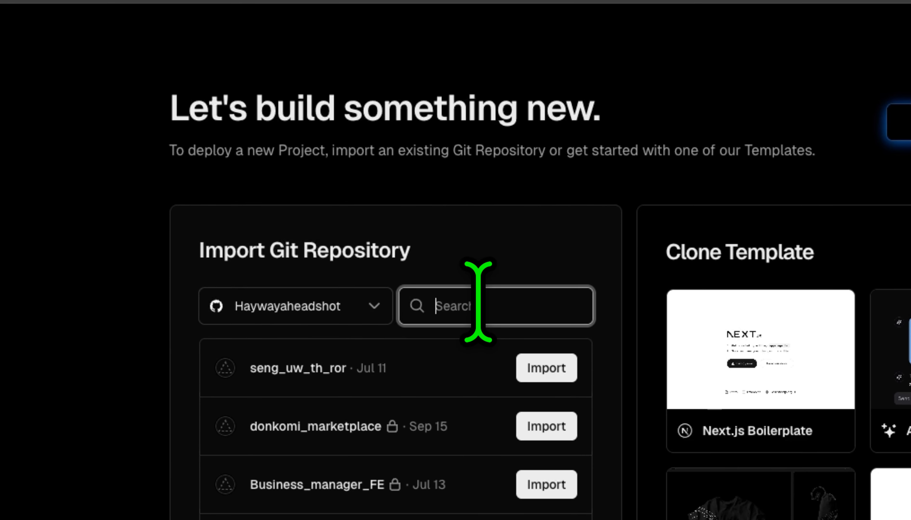
pyautogui.write('abu')
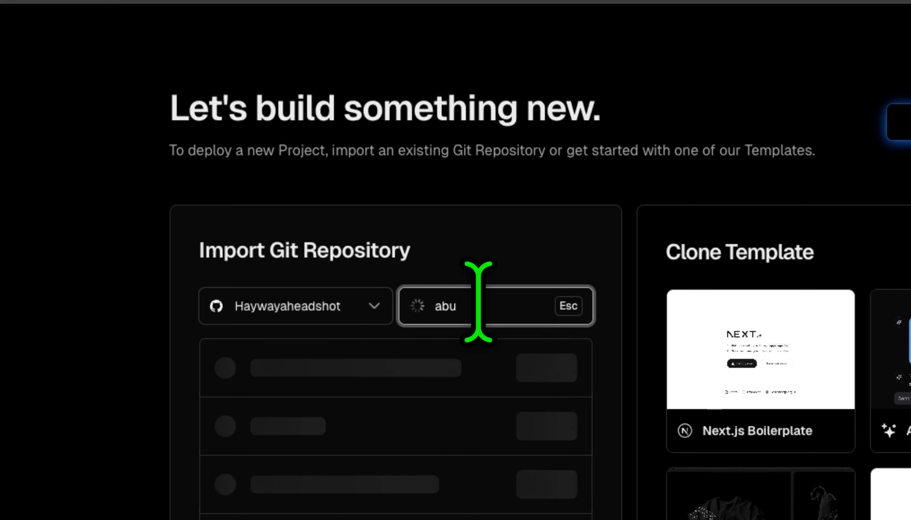
pyautogui.write('-')
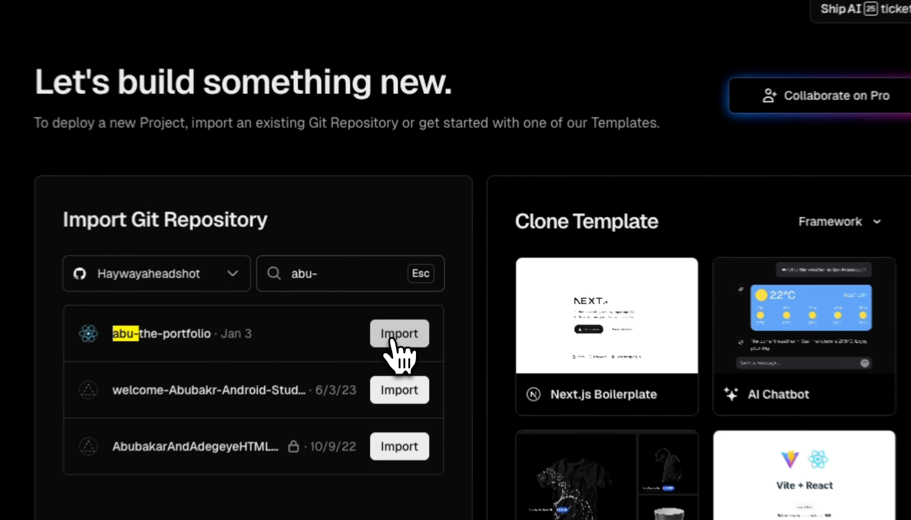
pyautogui.click(408, 263)
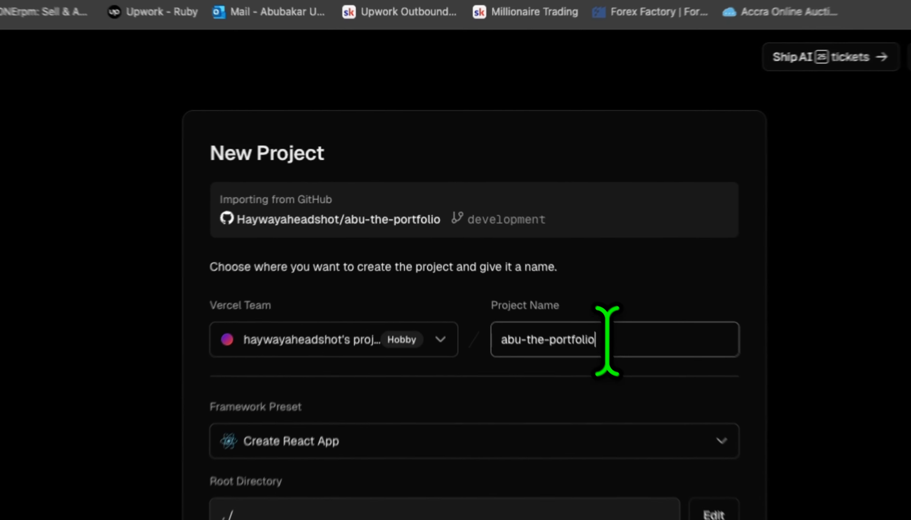
# Review the new project's name, framework preset list and root directory folders, cancelling the directory selection.
pyautogui.moveTo(516, 244); pyautogui.dragTo(461, 243)
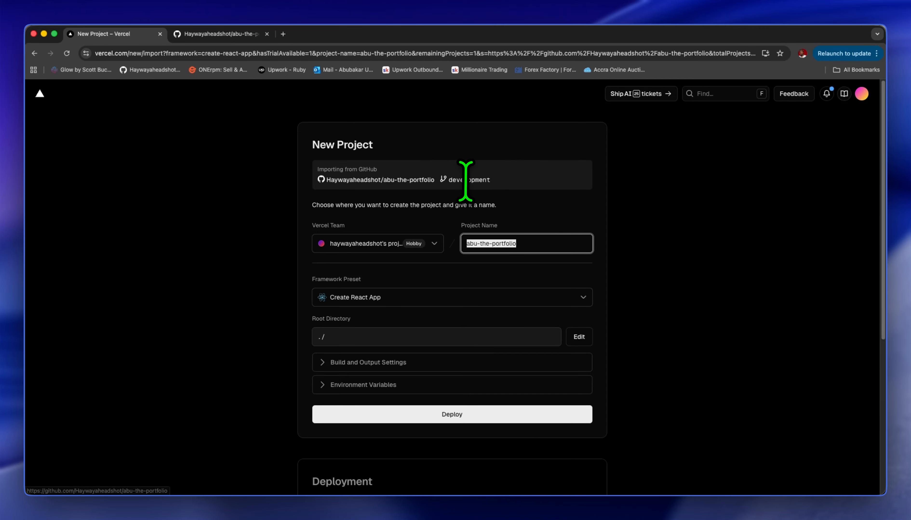
pyautogui.scroll(-2, 447, 125)
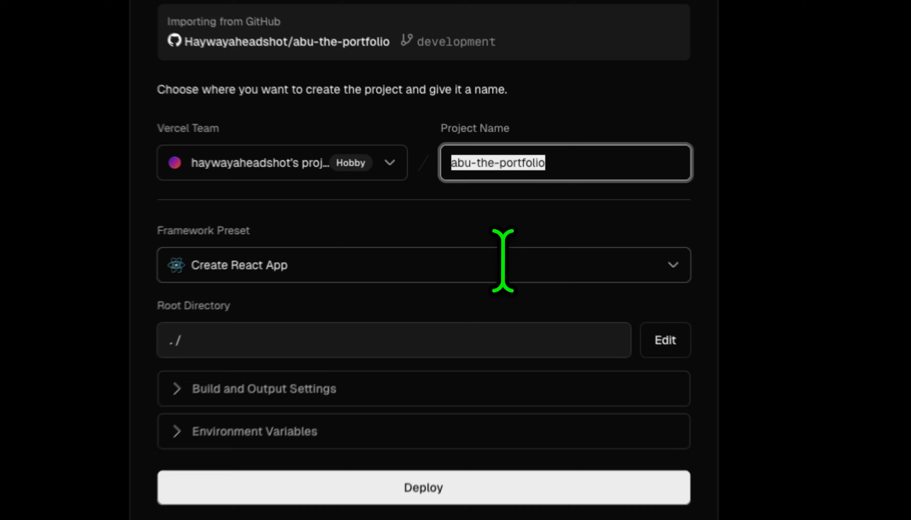
pyautogui.click(492, 229)
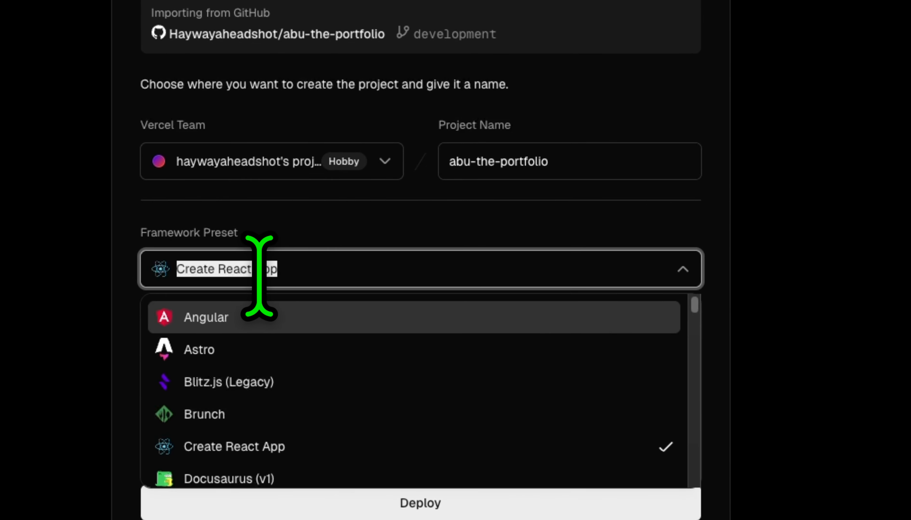
pyautogui.click(683, 270)
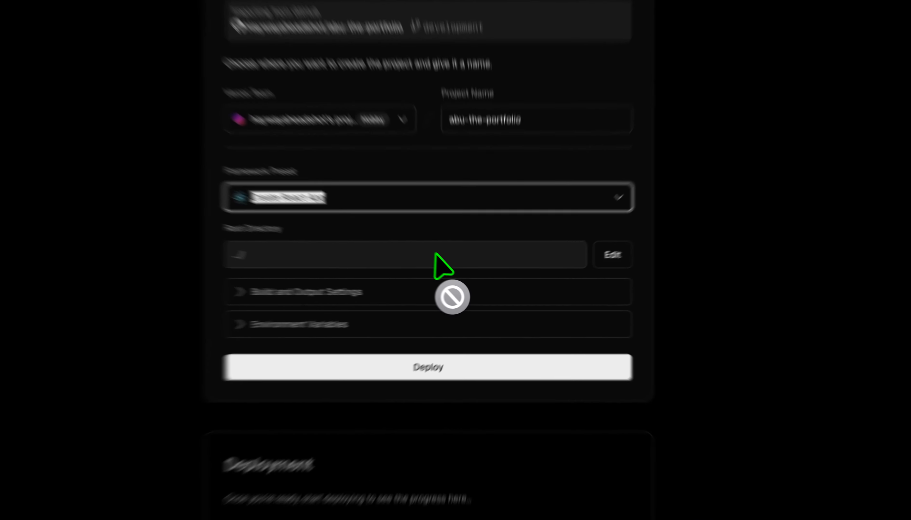
pyautogui.click(458, 268)
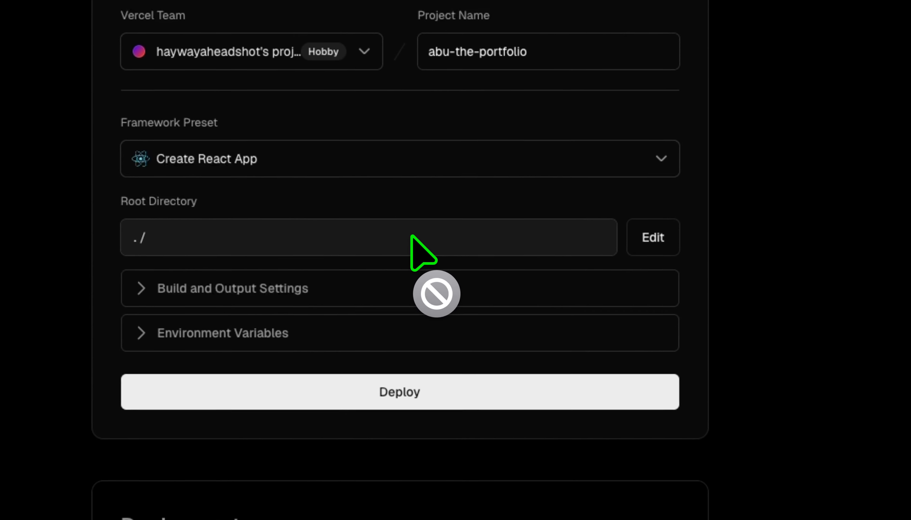
pyautogui.click(650, 241)
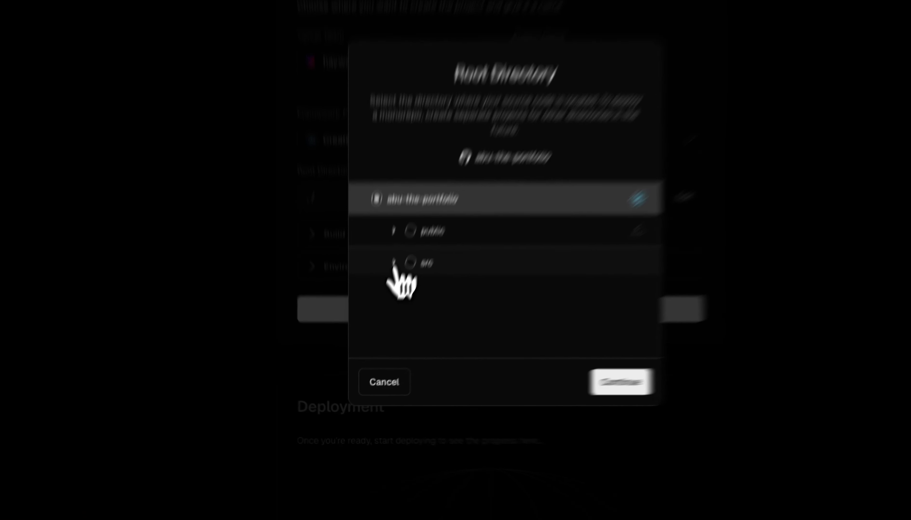
pyautogui.click(379, 315)
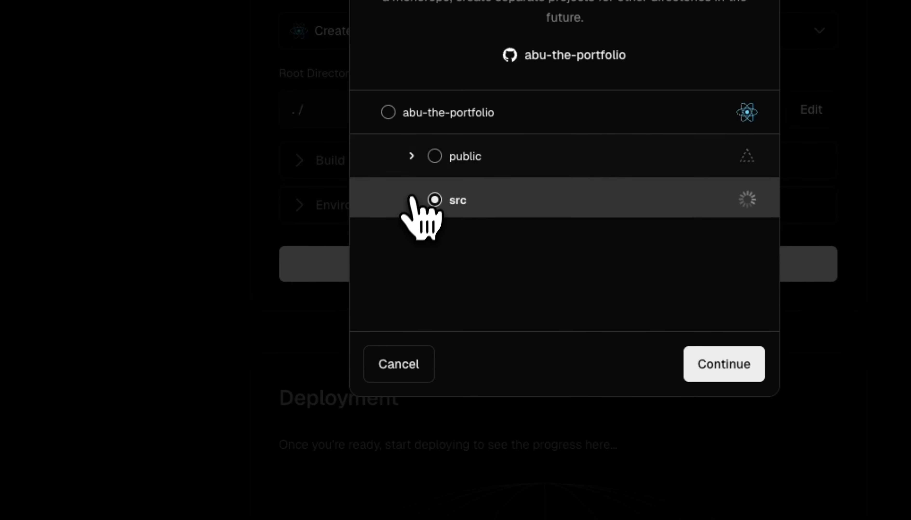
pyautogui.click(379, 315)
pyautogui.click(412, 365)
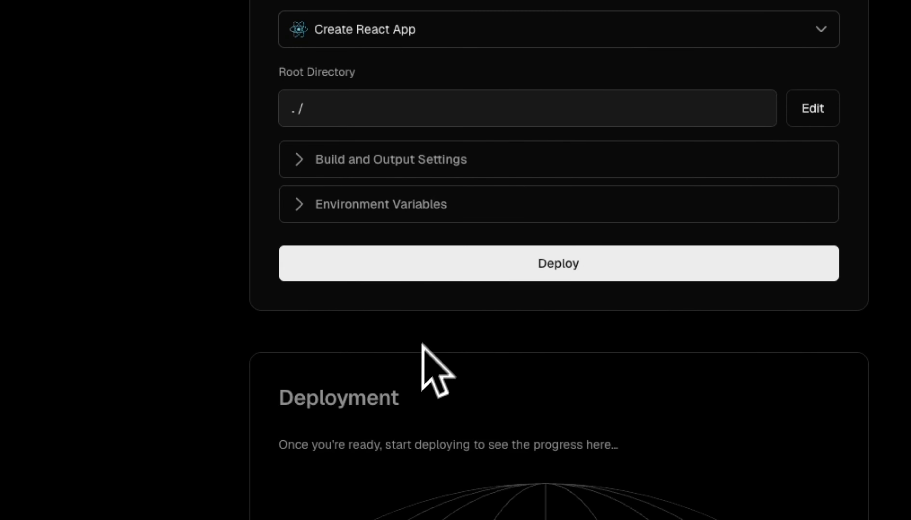
# Deploy abu-the-portfolio while checking its build logs, and continue to the project dashboard.
pyautogui.click(503, 270)
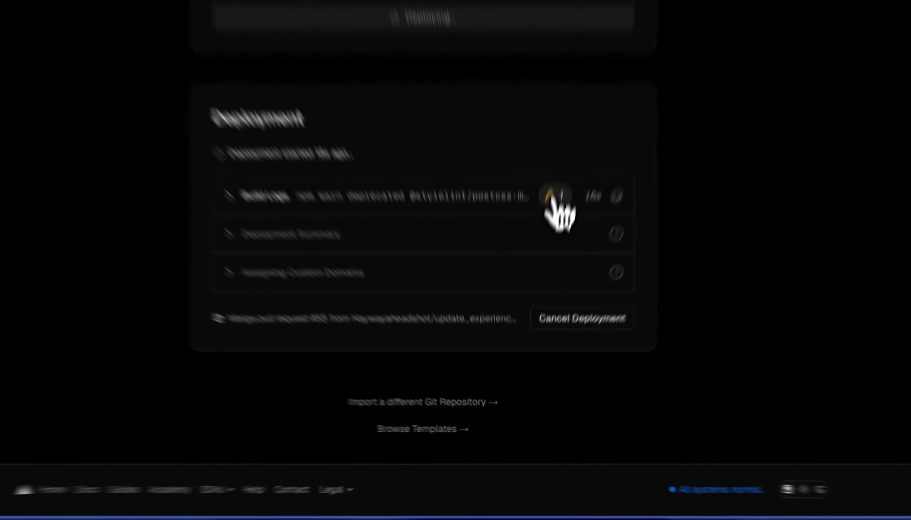
pyautogui.click(537, 284)
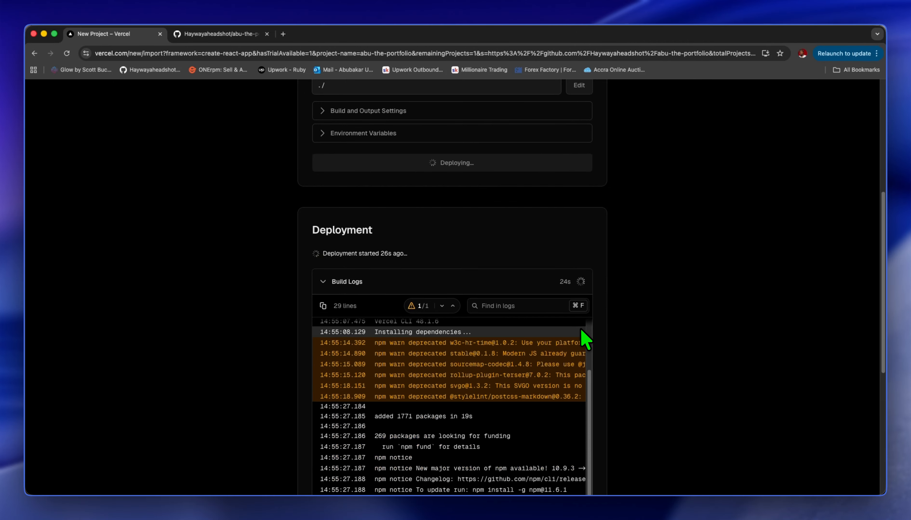
pyautogui.moveTo(881, 240); pyautogui.dragTo(880, 246)
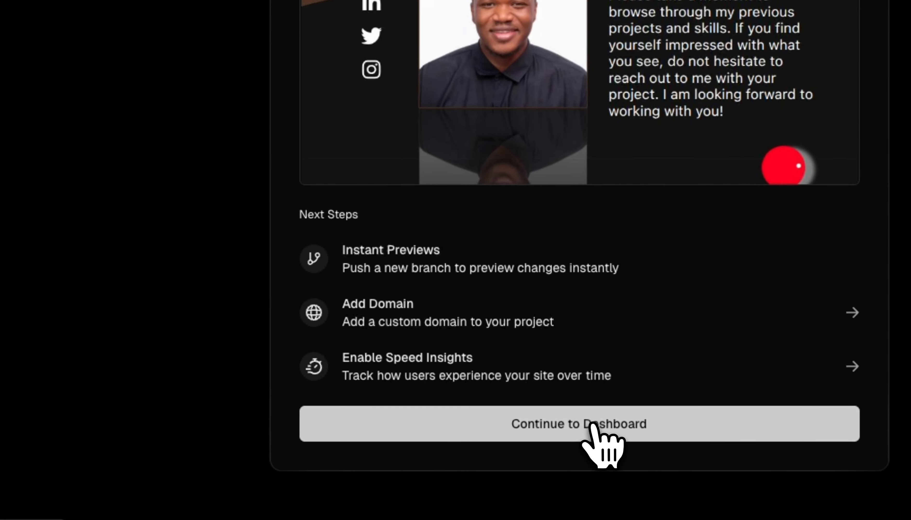
pyautogui.click(459, 439)
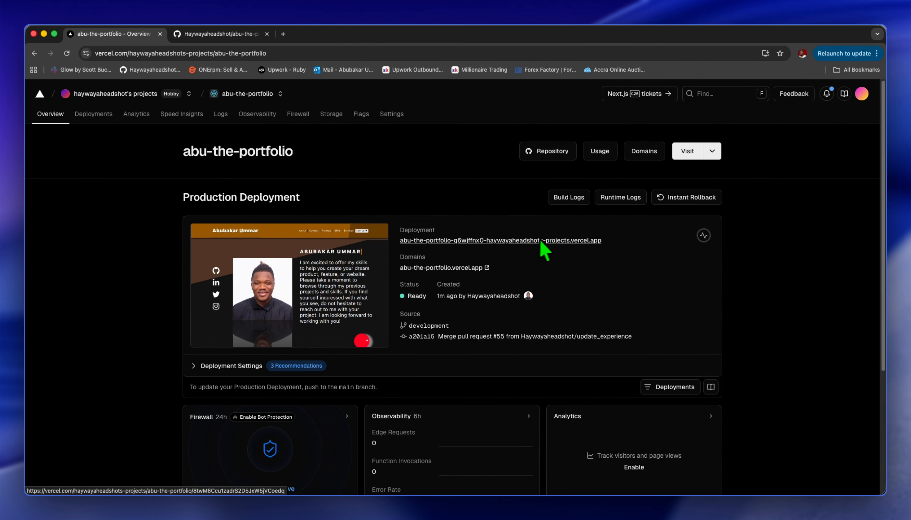
# Visit the deployed site and inspect it in the iPhone 12 Pro view, opening and closing its navigation menu.
pyautogui.click(681, 153)
pyautogui.press('super+Tab')
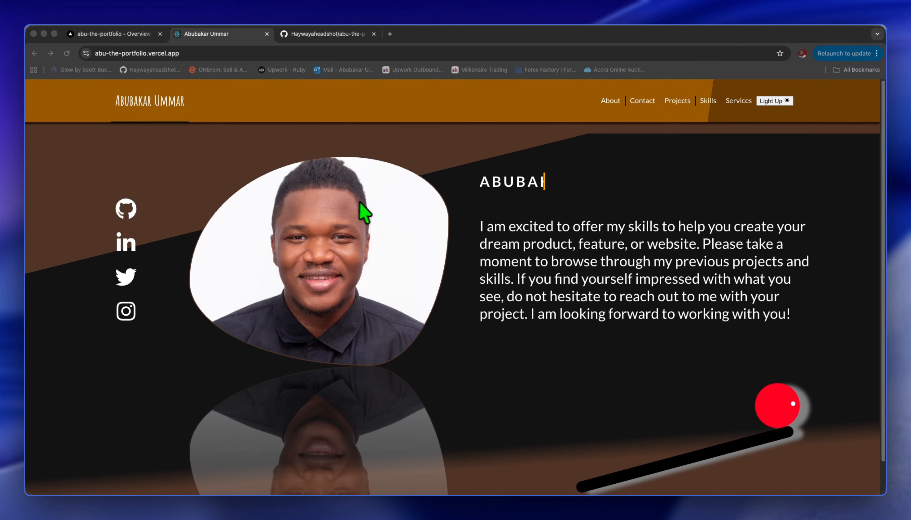
pyautogui.rightClick(449, 156)
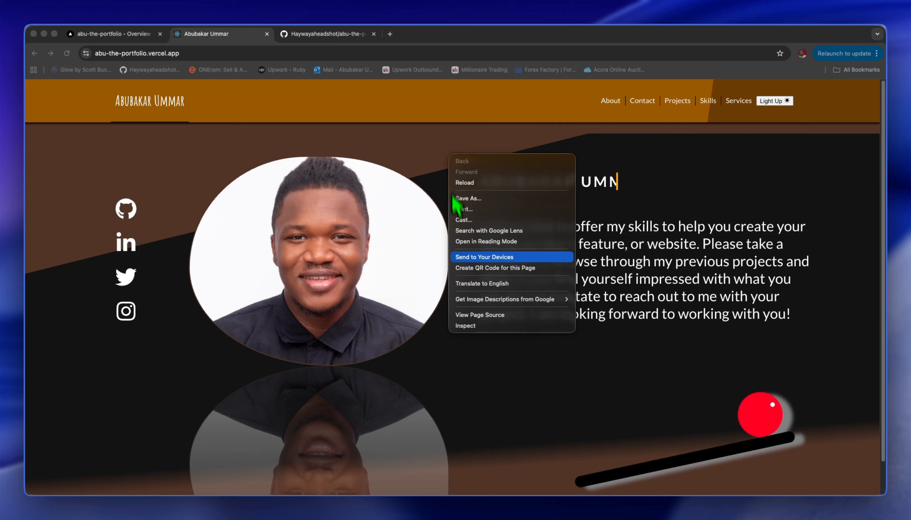
pyautogui.click(485, 327)
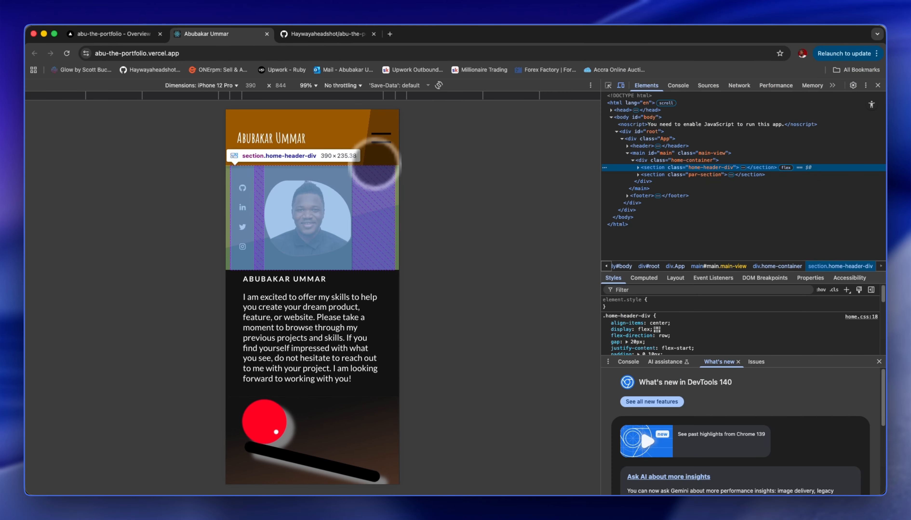
pyautogui.click(377, 153)
pyautogui.click(380, 147)
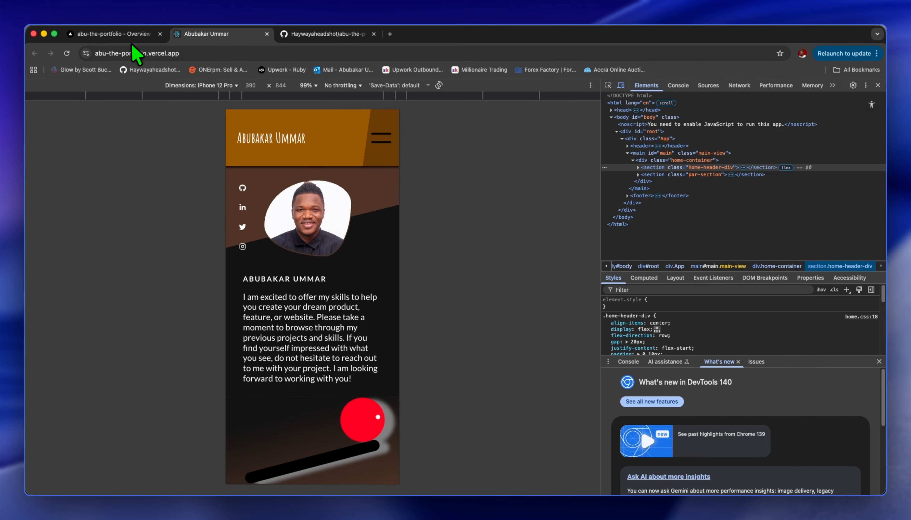
# Return to the Vercel project overview and review the production deployment, its active branches and the expanded deployment settings.
pyautogui.click(138, 36)
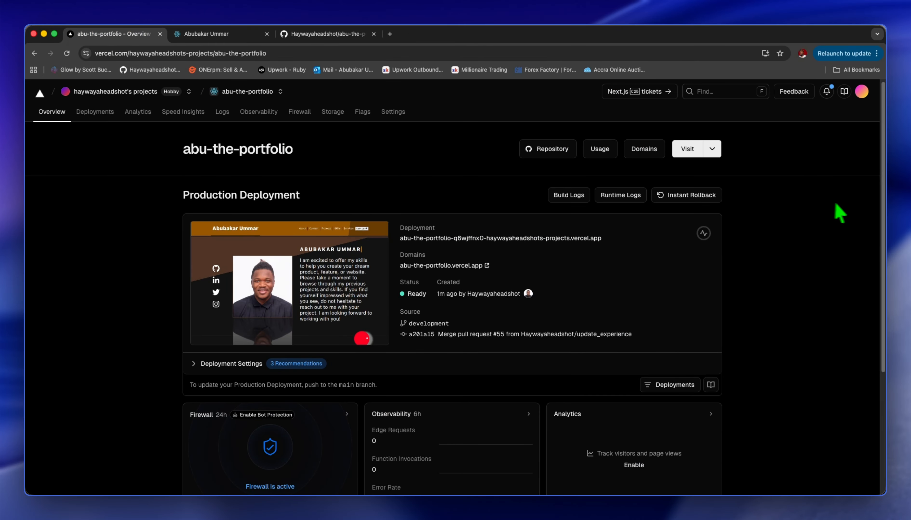
pyautogui.moveTo(882, 222); pyautogui.dragTo(869, 361)
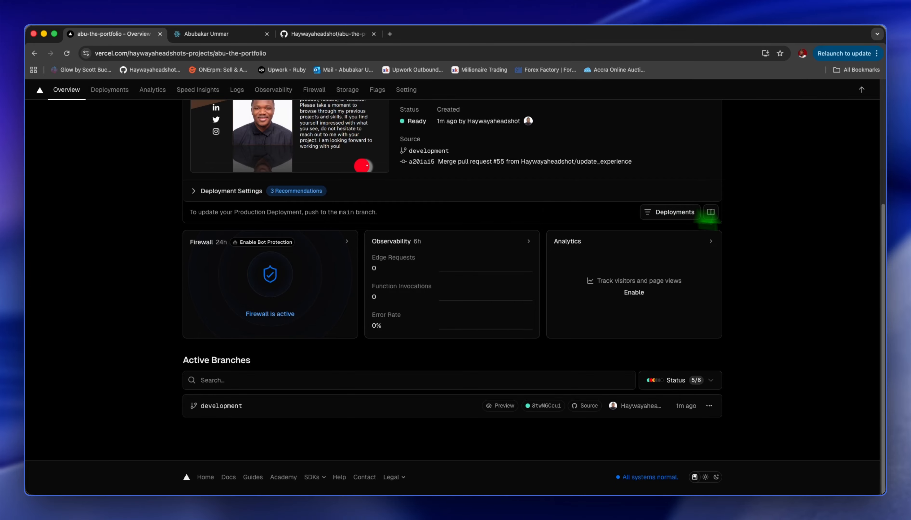
pyautogui.moveTo(886, 277); pyautogui.dragTo(889, 157)
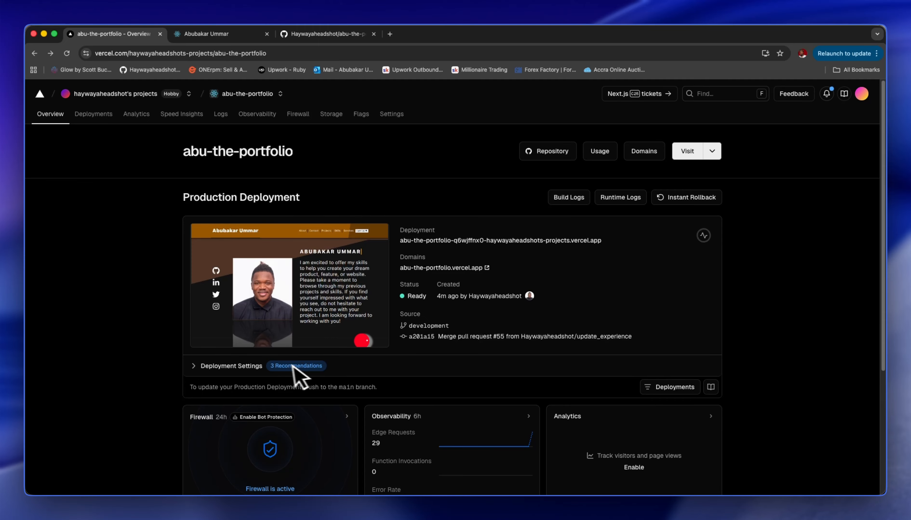
pyautogui.moveTo(884, 260); pyautogui.dragTo(879, 350)
pyautogui.click(242, 258)
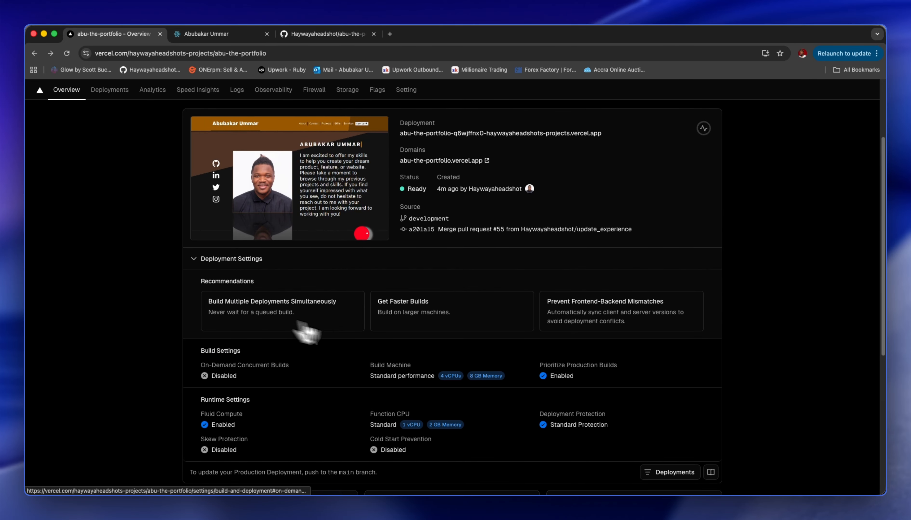
# Open the current production deployment's details from the project's deployments and delete that deployment.
pyautogui.click(668, 474)
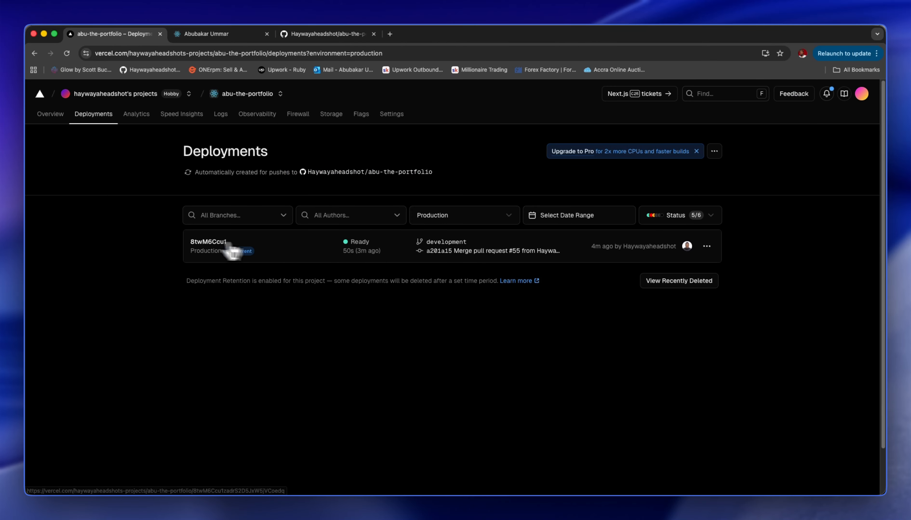
pyautogui.click(232, 252)
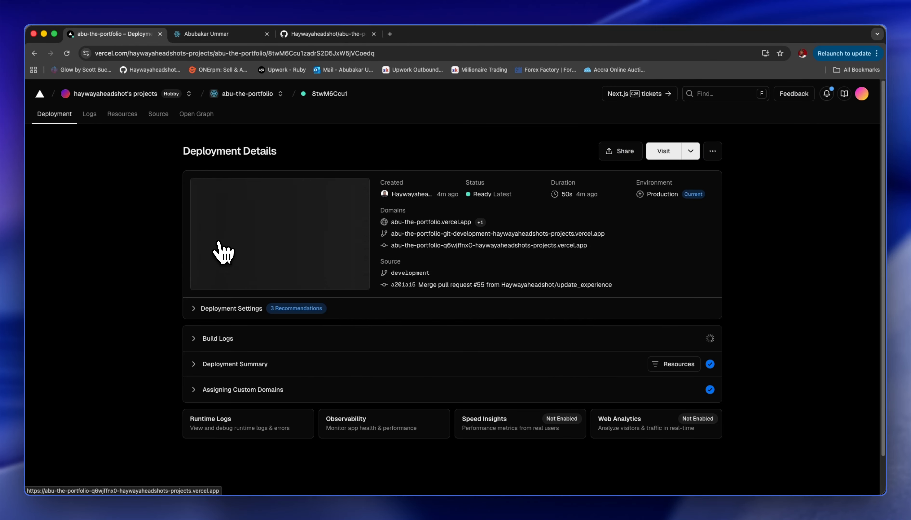
pyautogui.click(715, 158)
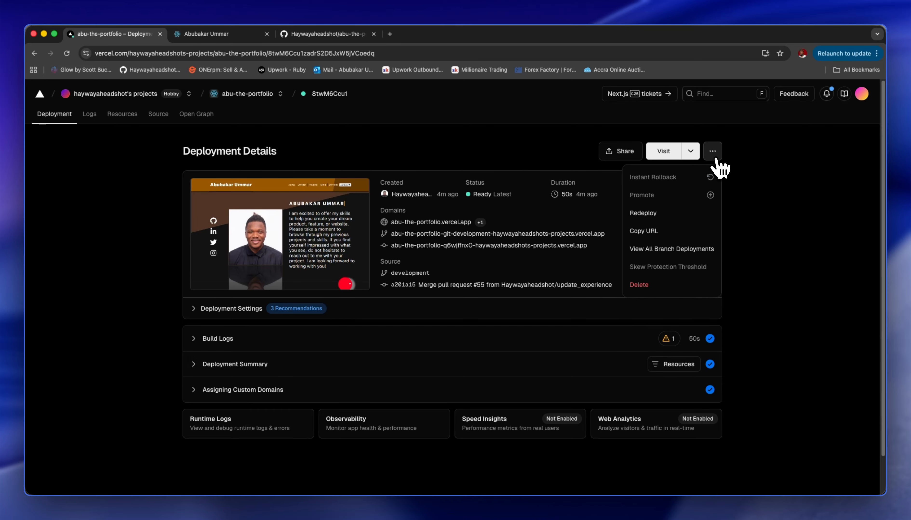
pyautogui.click(661, 288)
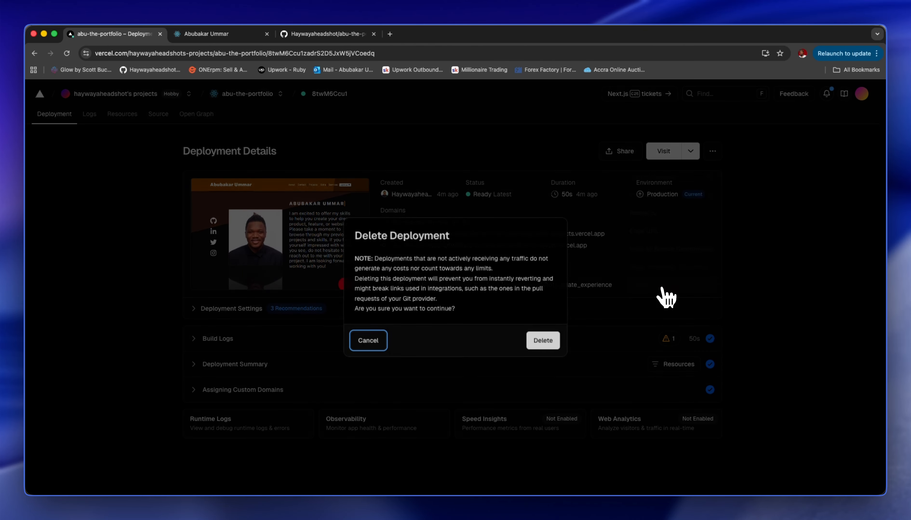
pyautogui.click(554, 347)
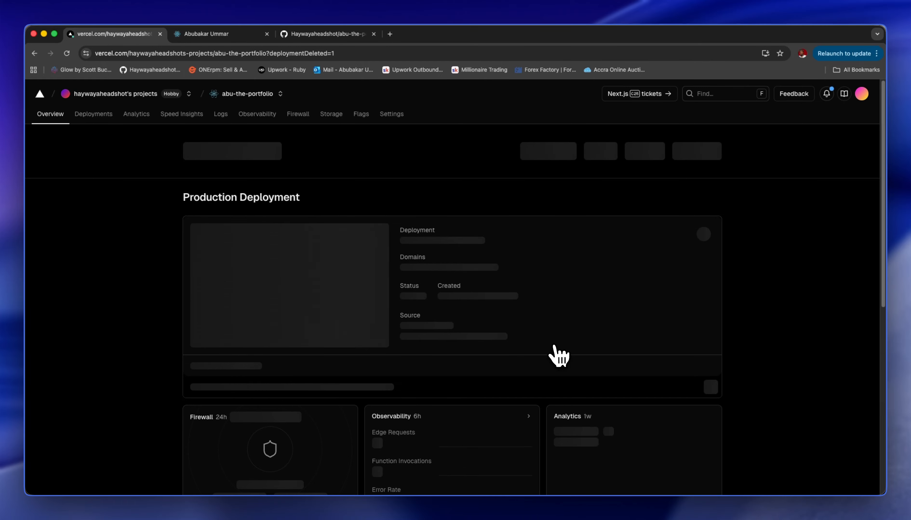